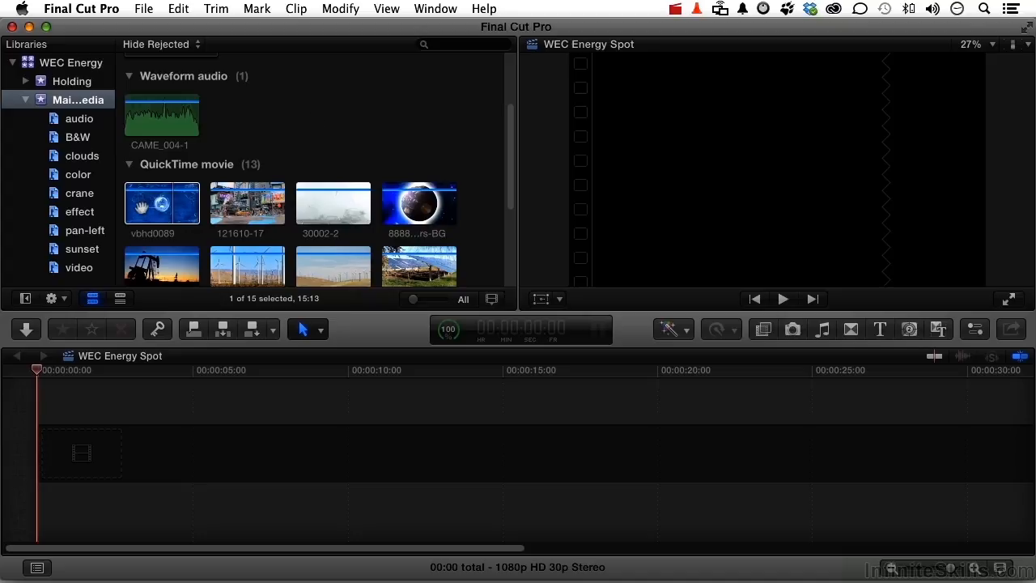
Preview the vbhd0089 world map clip and the 88888-1897-Space-Earth-Stars-BG clip from the media library
left_click(139, 209)
key("space")
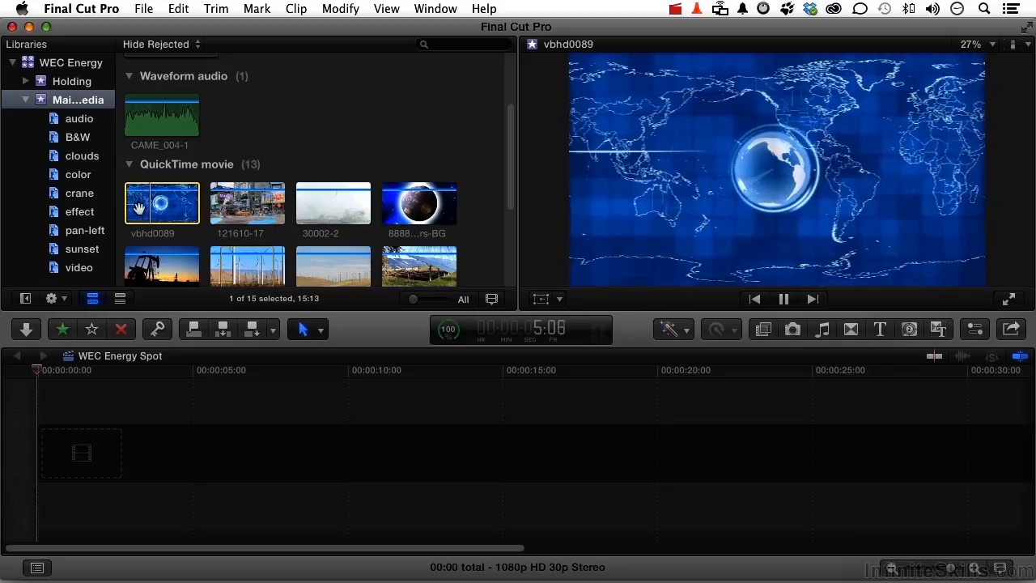
key("space")
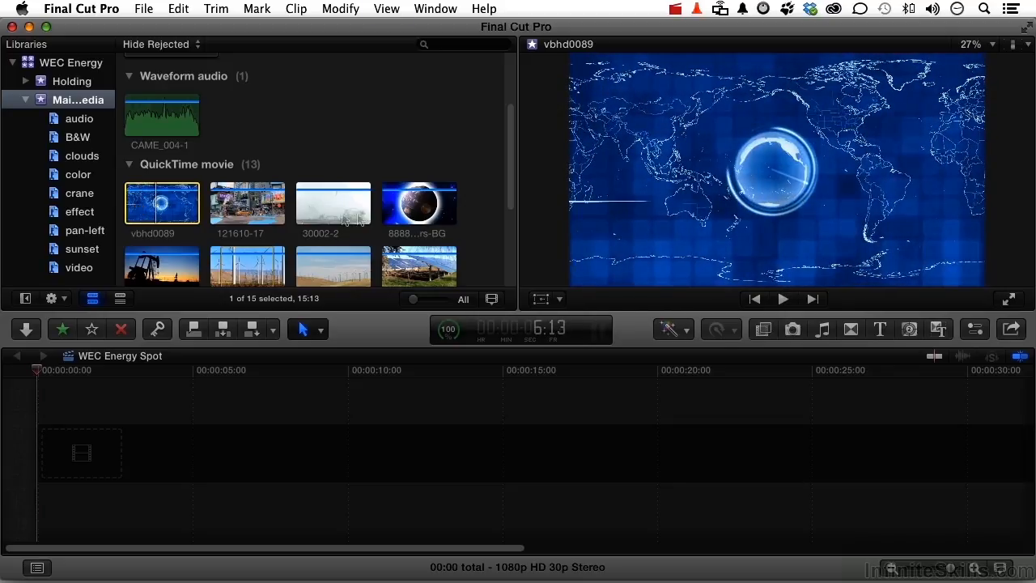
left_click(388, 209)
key("space")
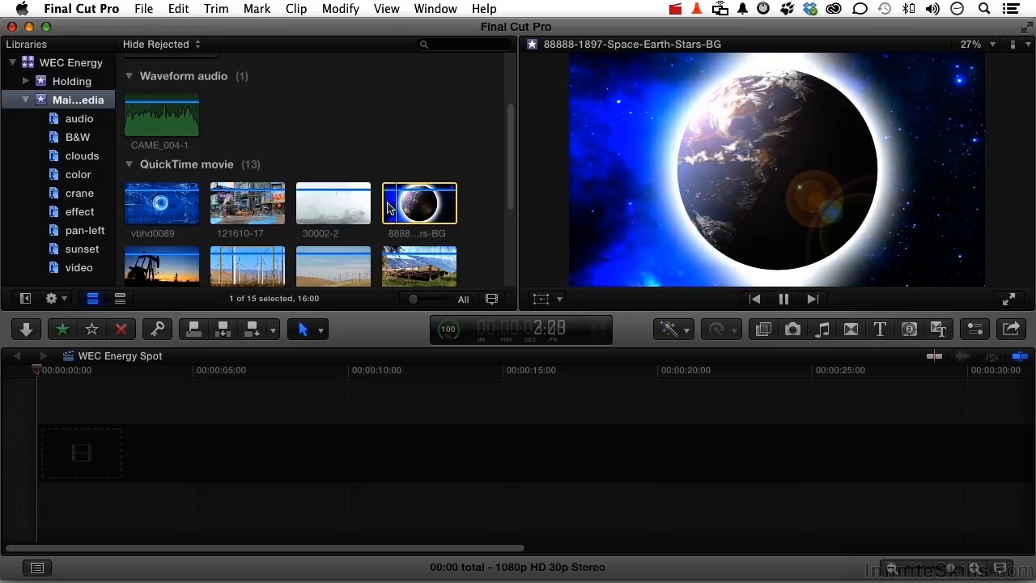
key("space")
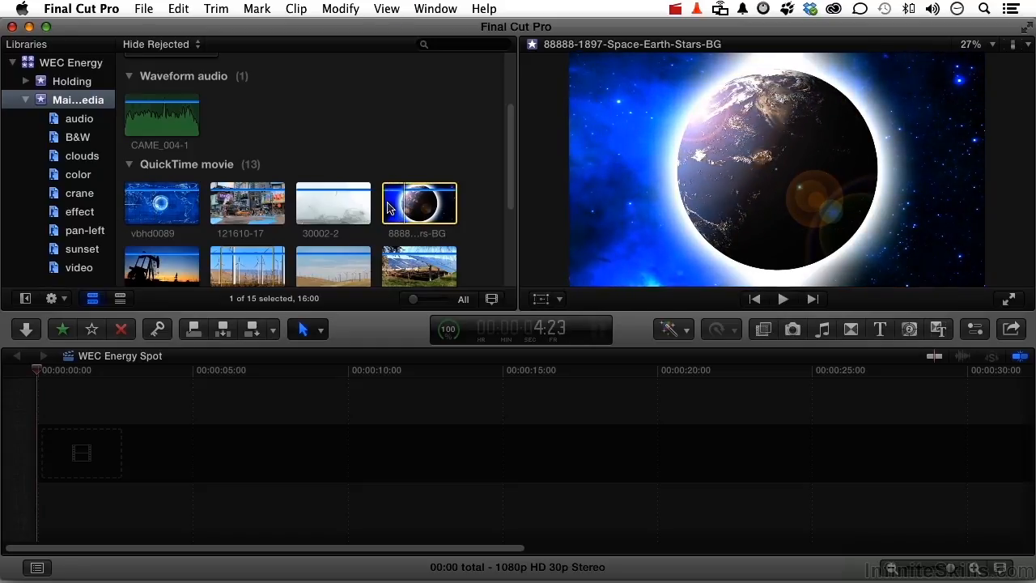
Add the vbhd0089 clip to the start of the WEC Energy Spot timeline and move the playhead to 2:27
left_click(150, 212)
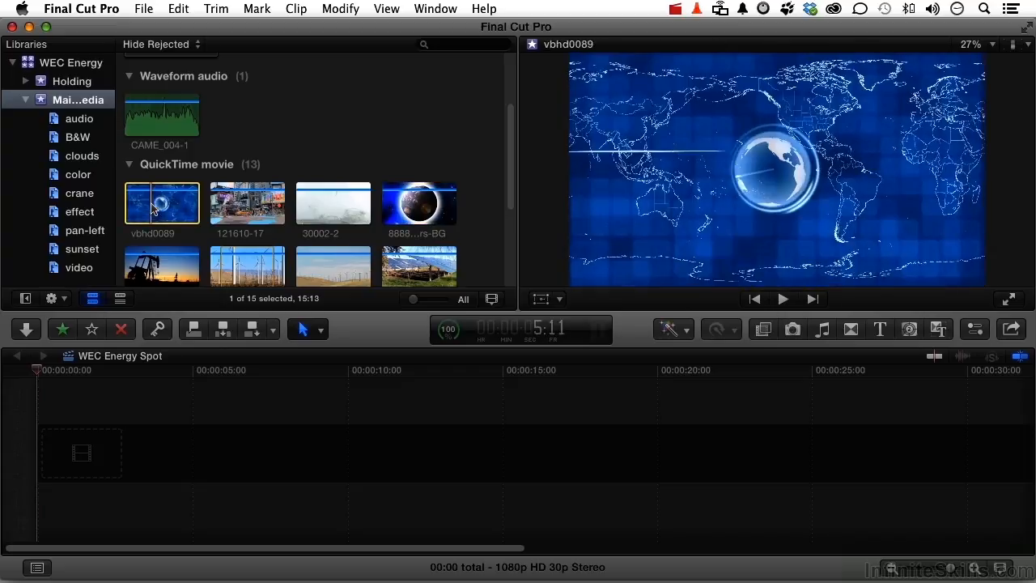
left_click_drag(150, 212, 142, 459)
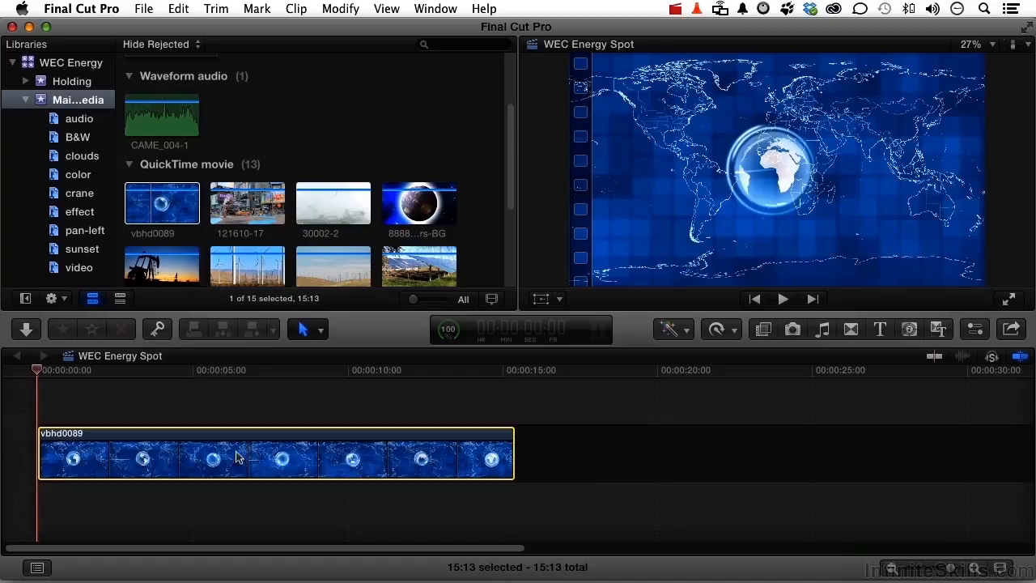
key("ctrl+d")
left_click_drag(39, 370, 127, 381)
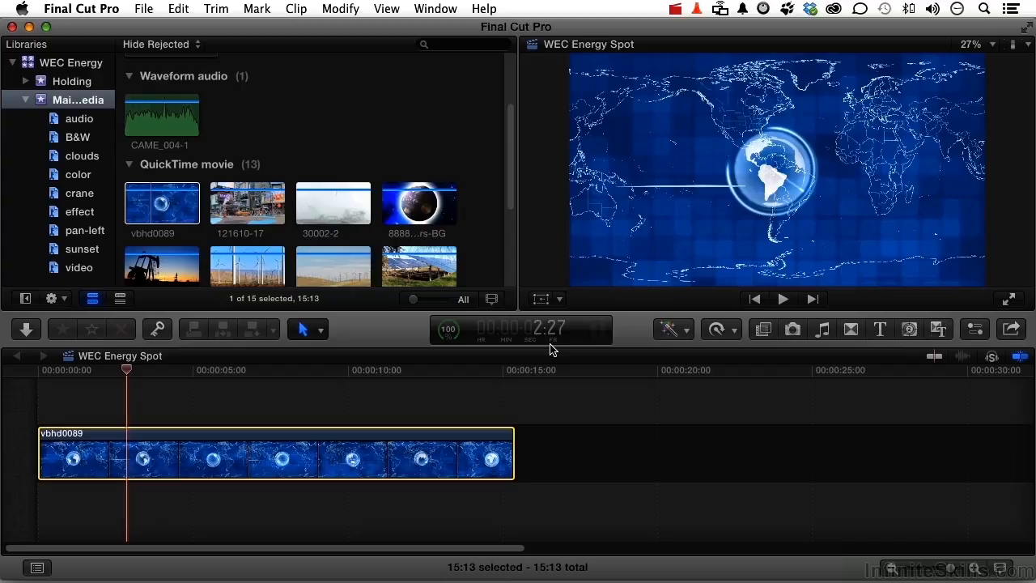
Shorten the vbhd0089 clip in the timeline from its end and set its duration to 5:00
left_click_drag(512, 453, 471, 457)
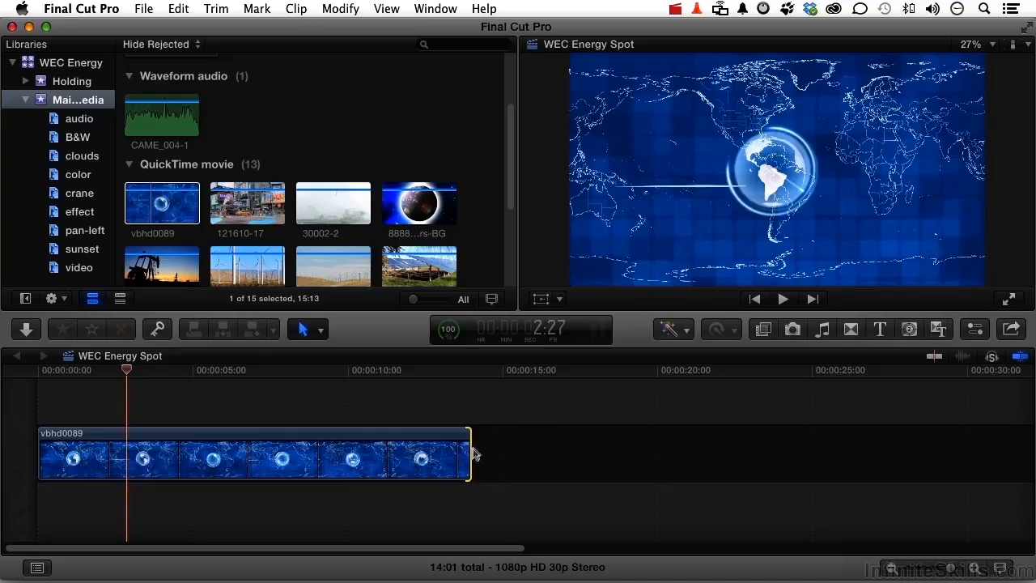
left_click_drag(470, 456, 410, 458)
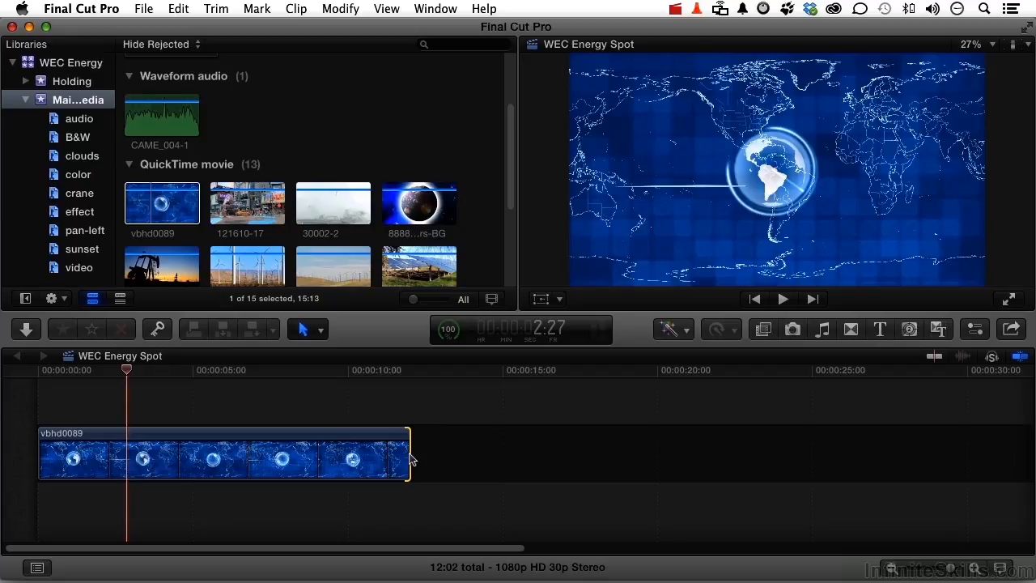
left_click(314, 455)
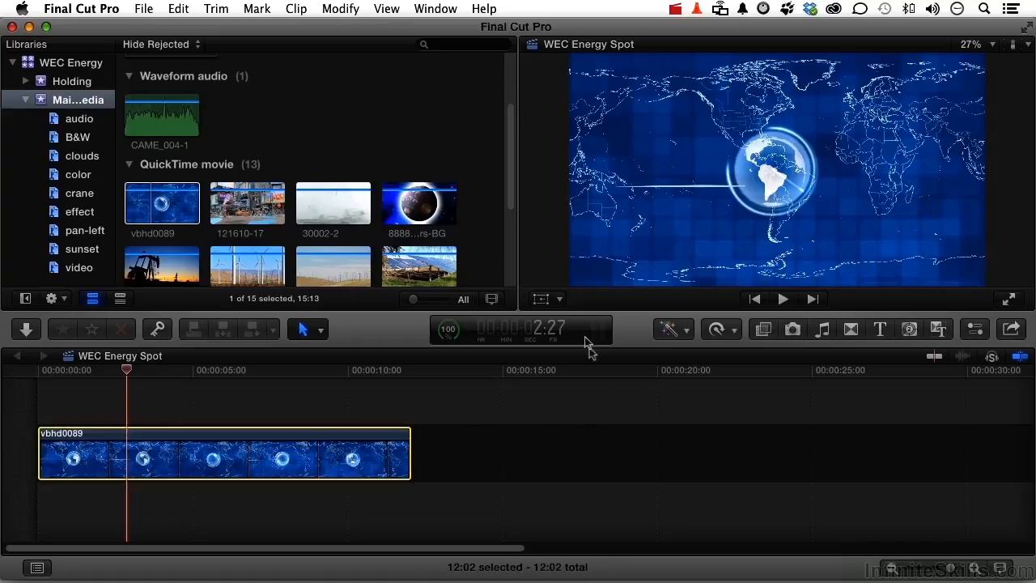
key("ctrl+d")
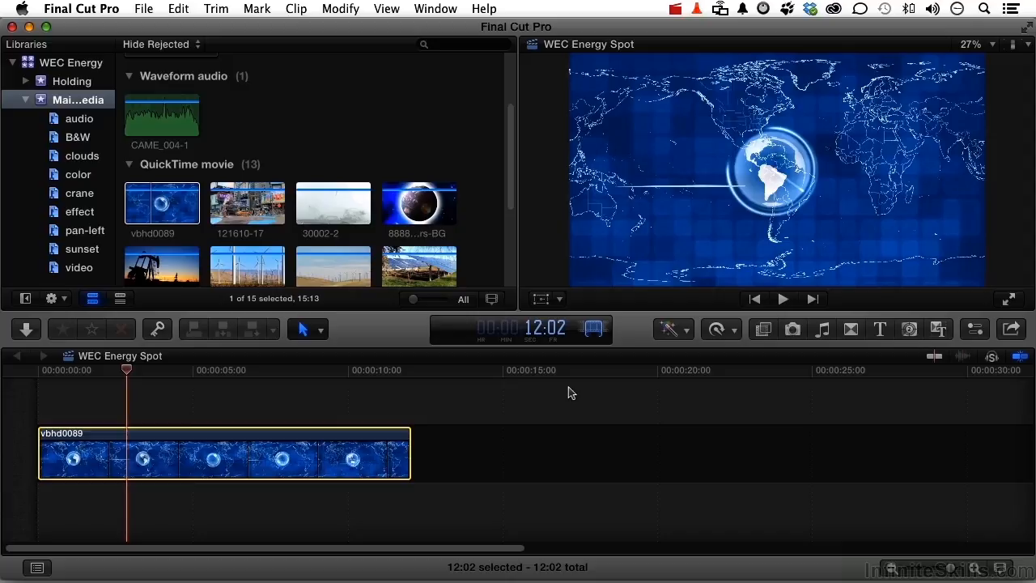
type("5:00")
key("Return")
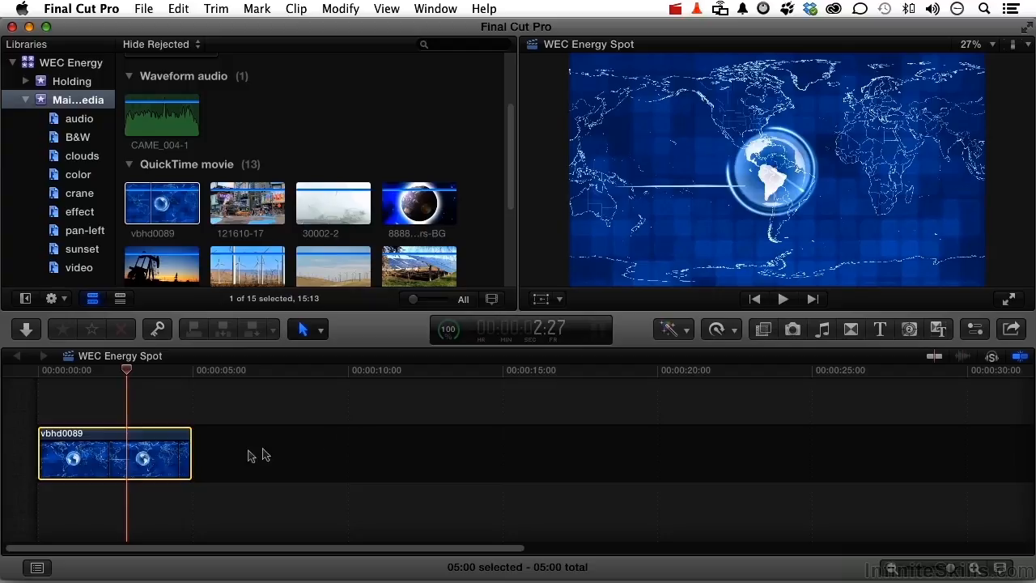
right_click(156, 448)
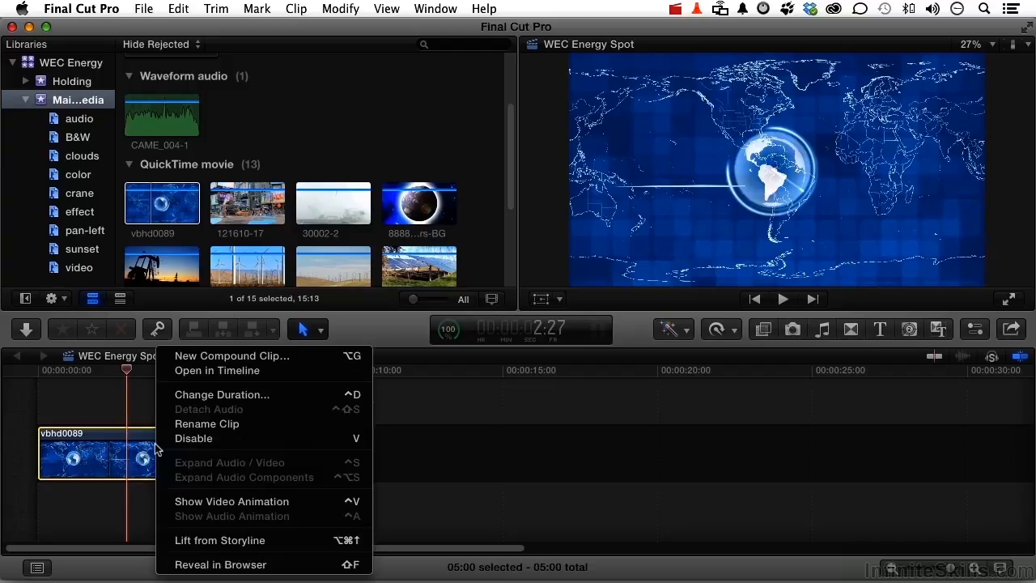
left_click(196, 396)
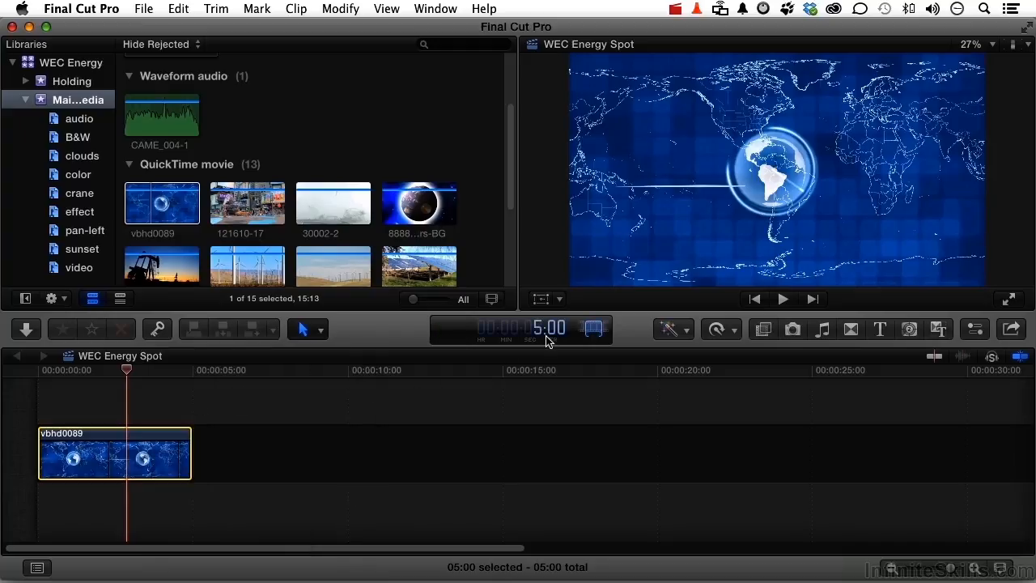
key("Escape")
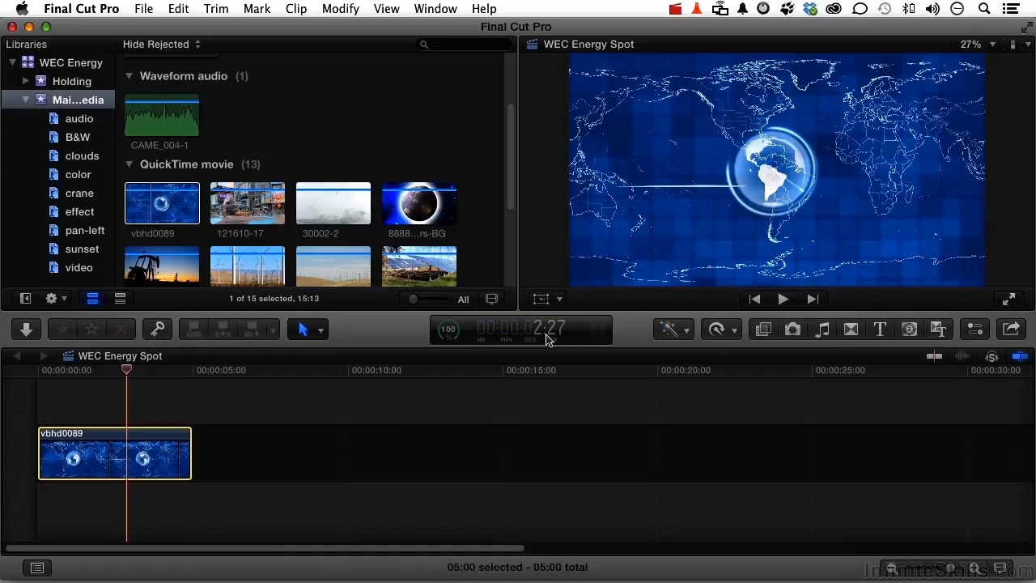
Connect the WorldClock90 clip above vbhd0089, aligned with the very start of the timeline
scroll(353, 95, "down", 3)
scroll(353, 95, "down", 2)
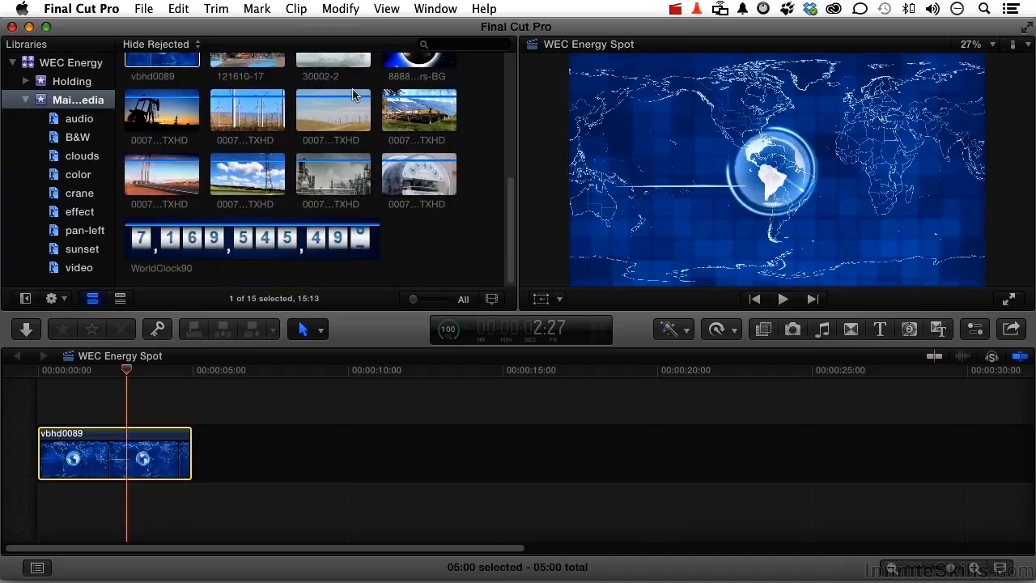
left_click(340, 243)
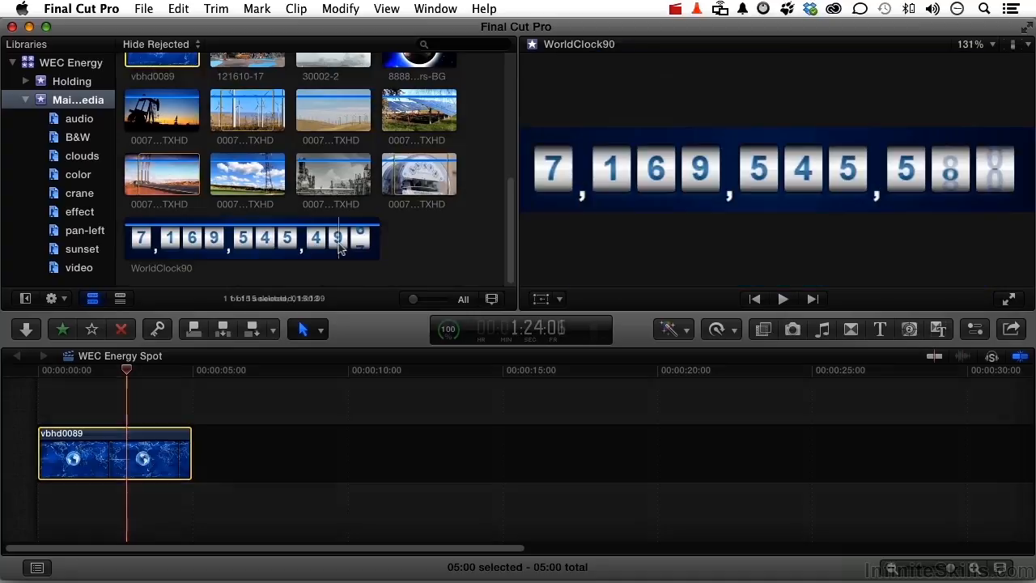
left_click_drag(249, 247, 118, 395)
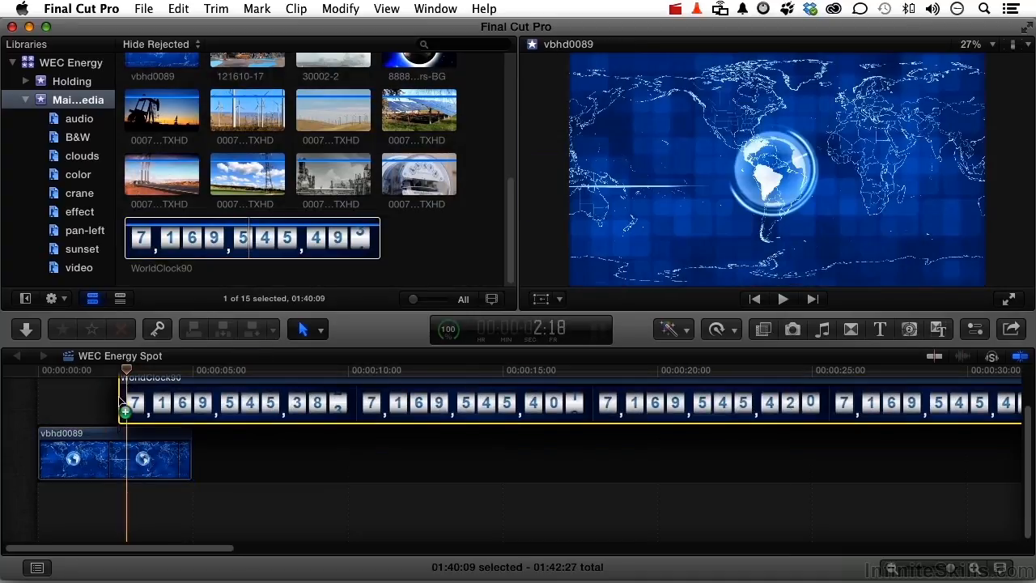
left_click_drag(118, 396, 45, 395)
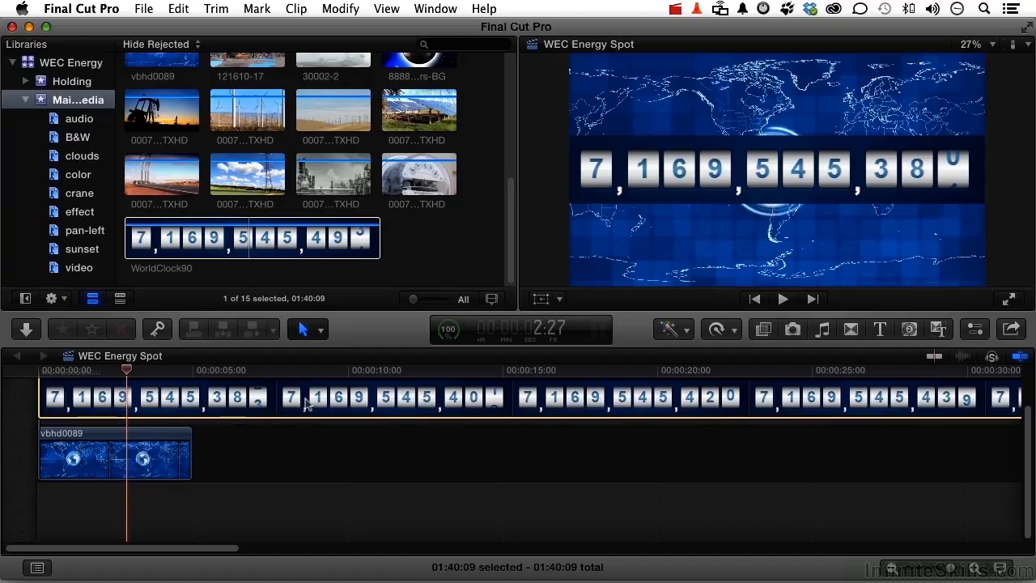
Set the WorldClock90 clip's duration in the timeline to 1:30:00
key("ctrl+d")
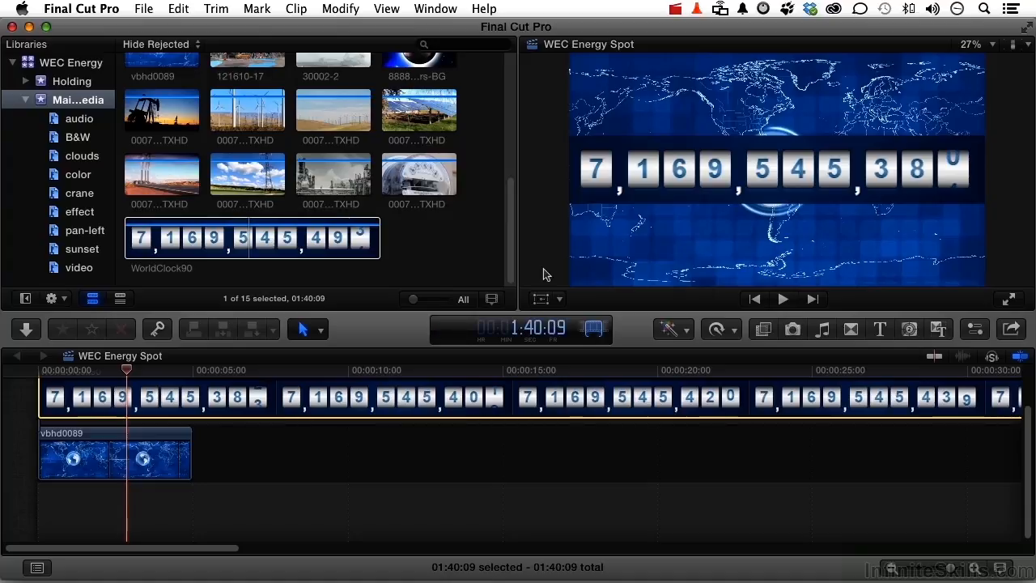
type("13000")
key("Return")
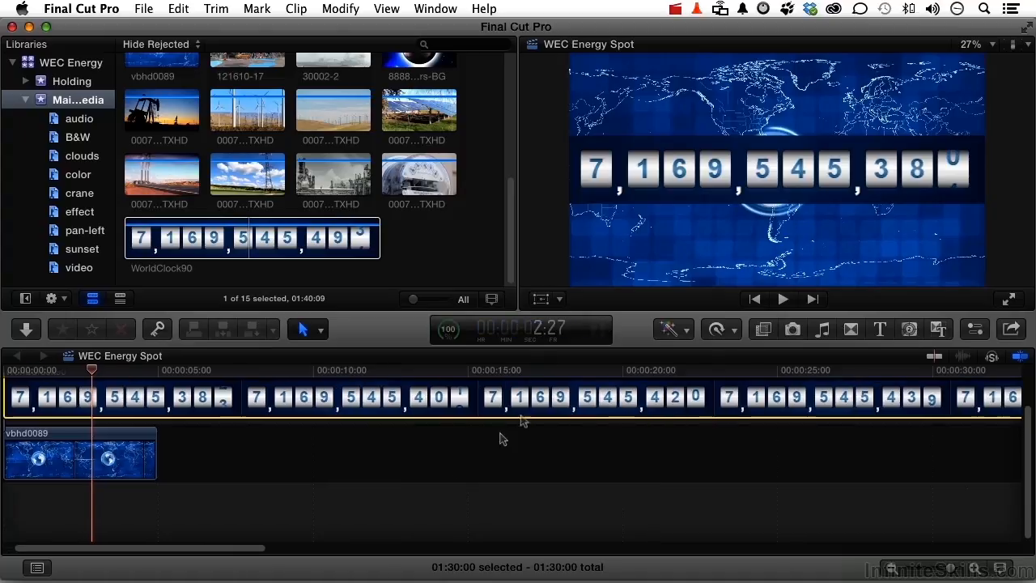
Examine the timeline as far as the end of the WorldClock90 clip and at a wider time scale
scroll(362, 502, "right", 10)
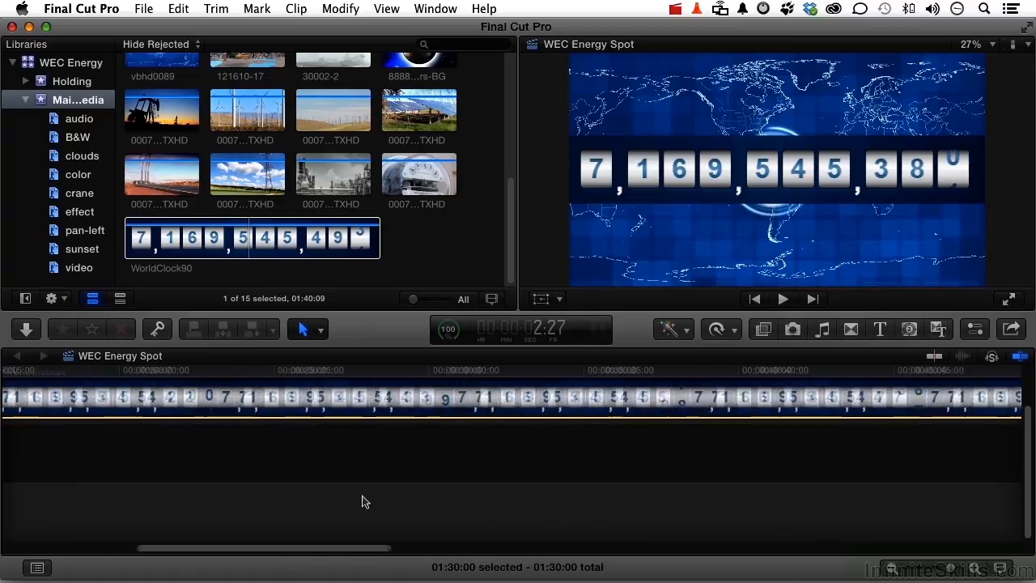
scroll(362, 502, "right", 20)
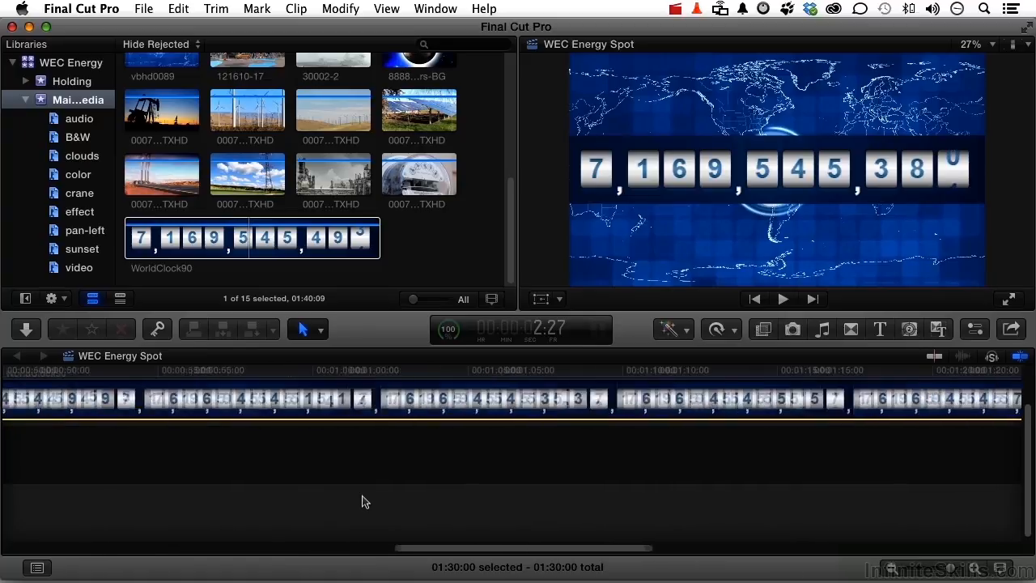
scroll(362, 501, "right", 4)
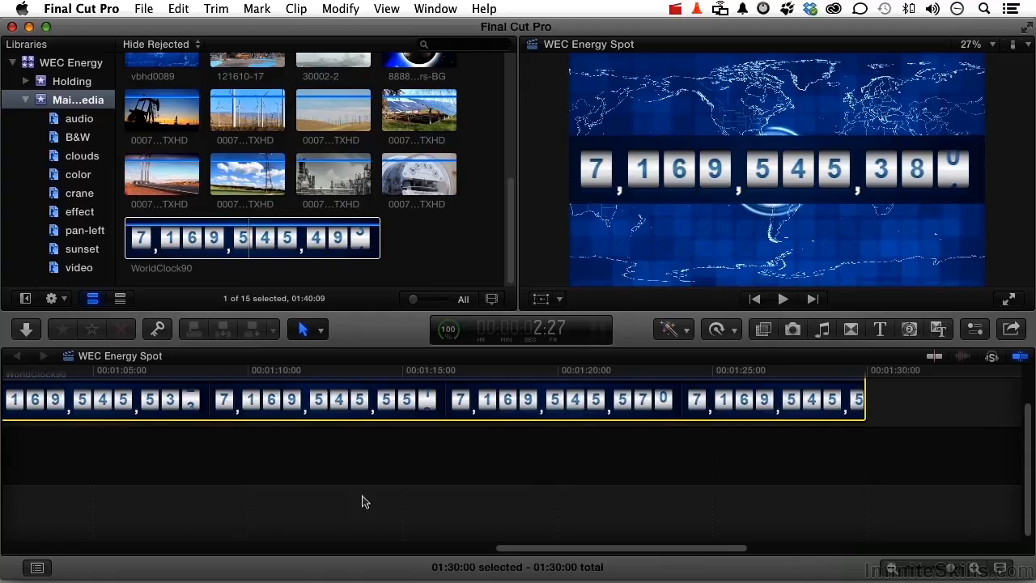
scroll(362, 502, "left", 15)
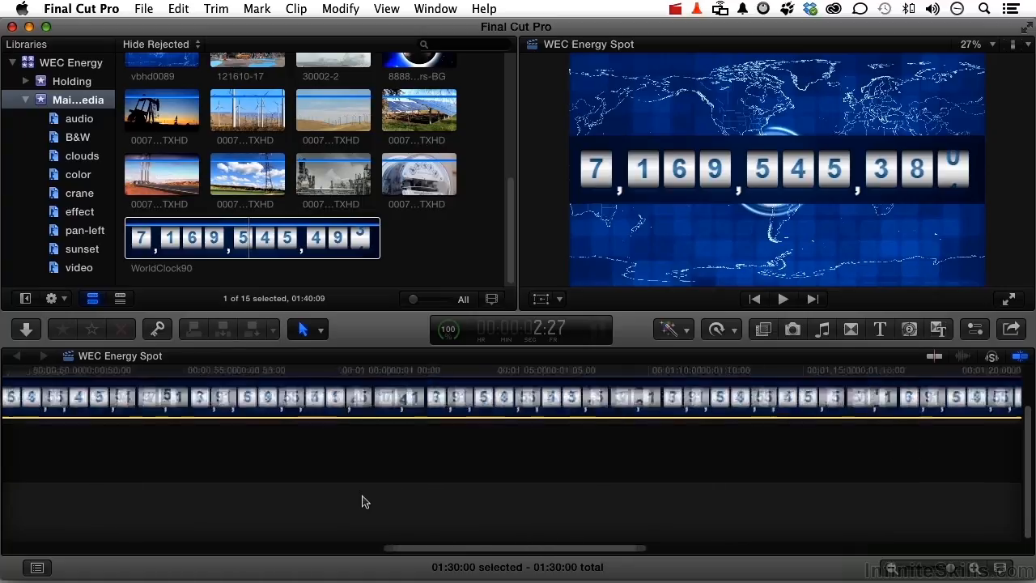
scroll(362, 502, "left", 3)
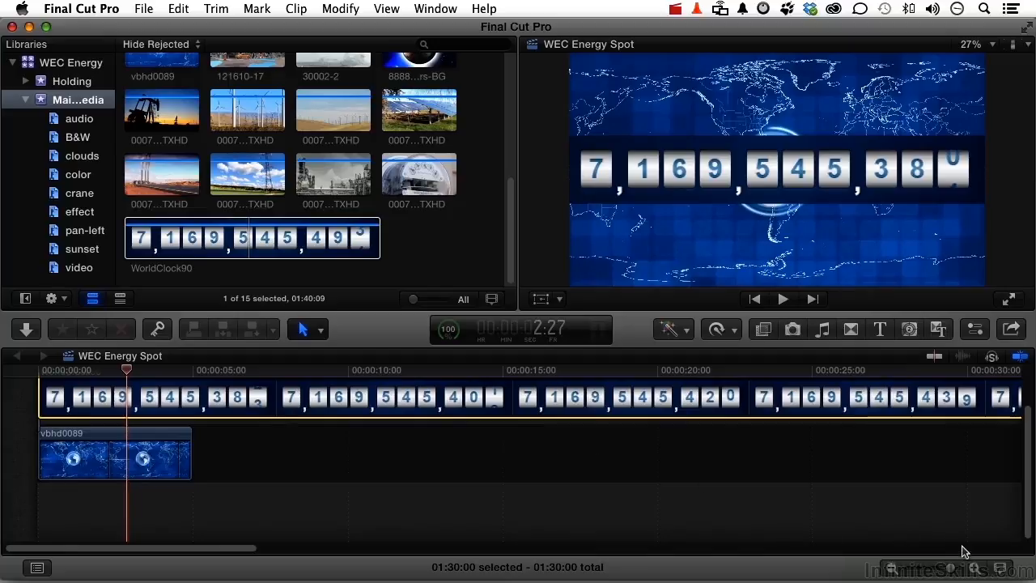
left_click(891, 567)
left_click(891, 568)
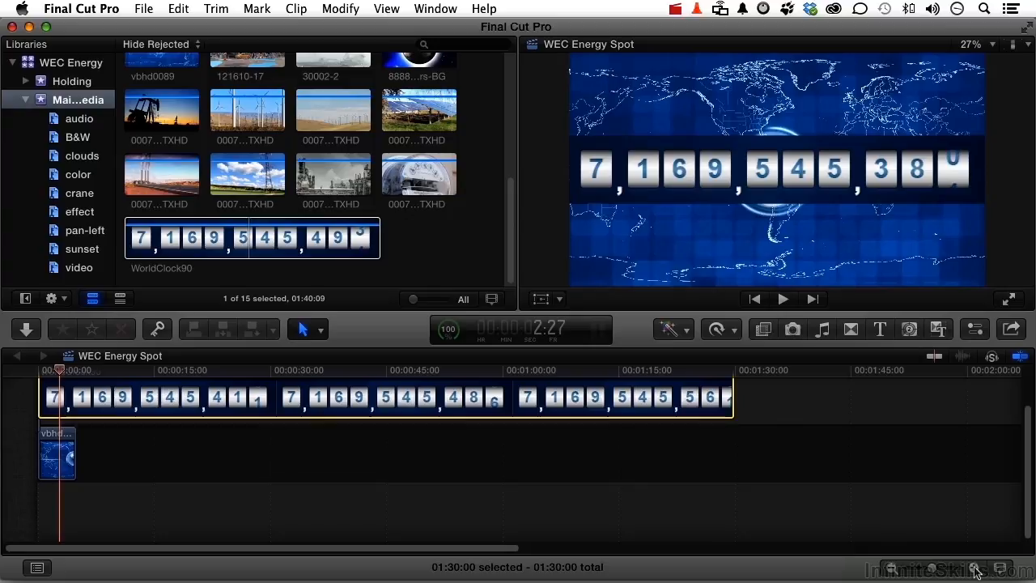
left_click(926, 571)
left_click_drag(926, 570, 942, 573)
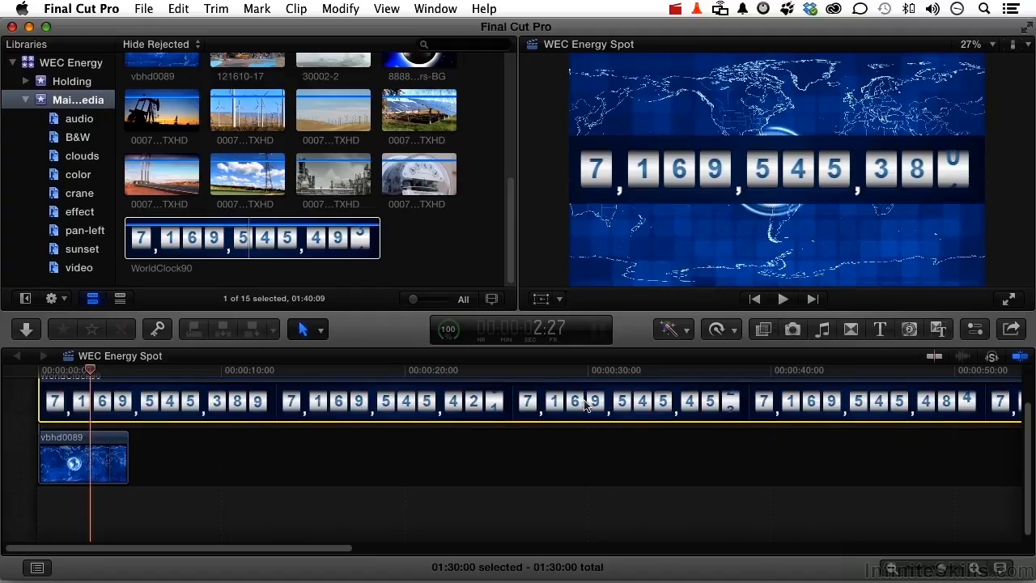
Transform the WorldClock90 clip to about half its size and move it below the globe, at about X 5 px, Y -391 px
left_click(560, 301)
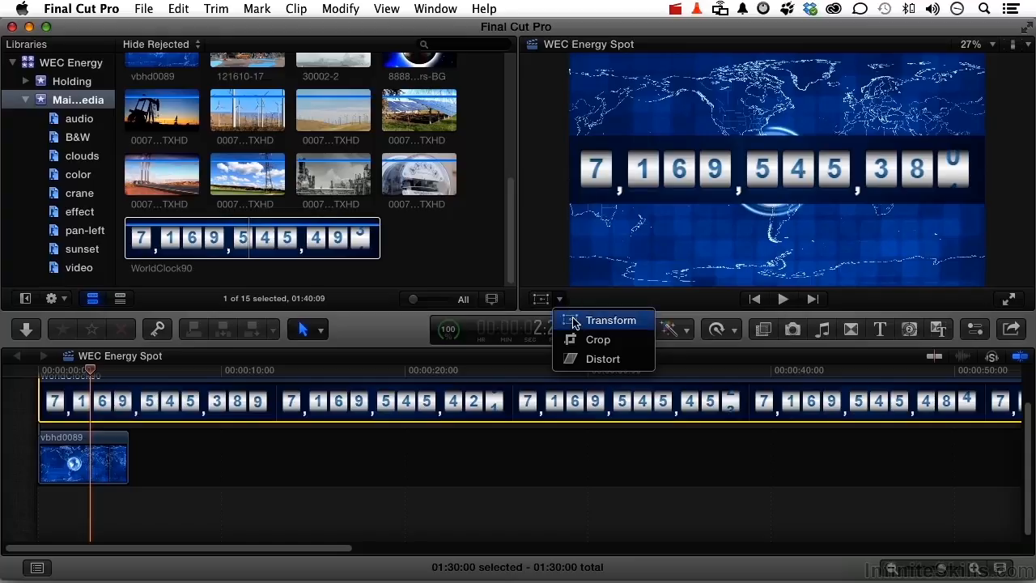
left_click(575, 320)
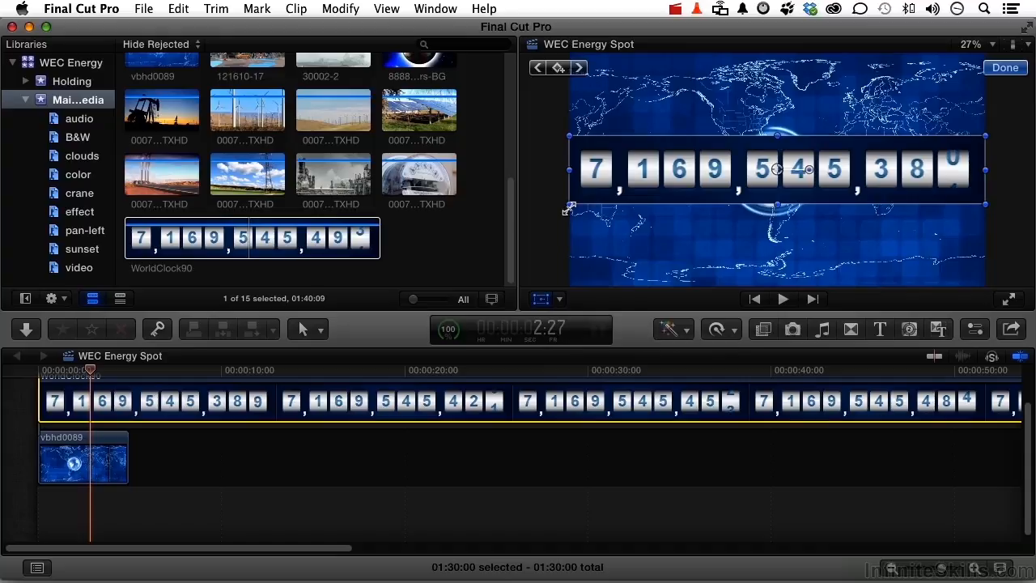
left_click_drag(569, 208, 676, 188)
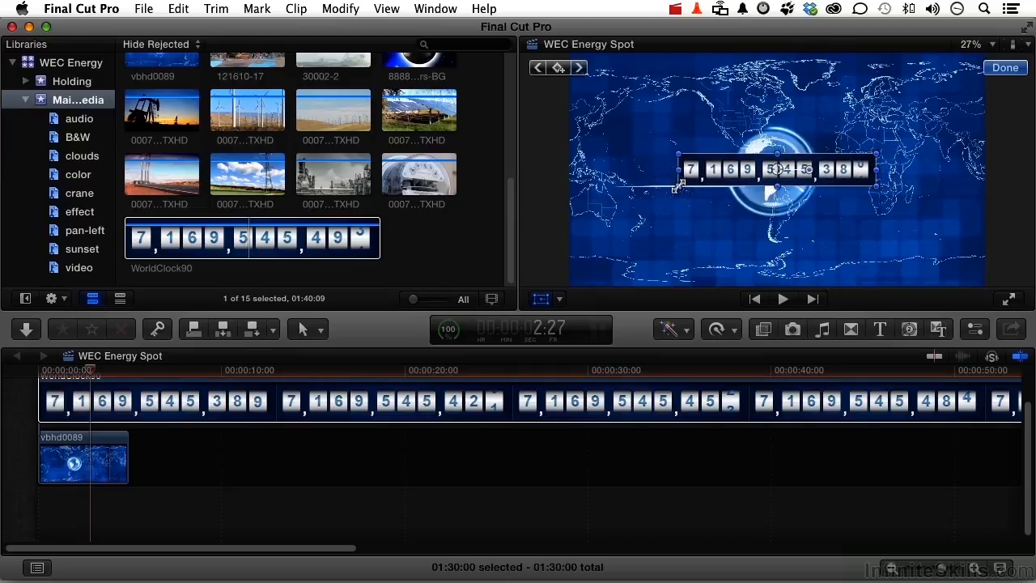
left_click_drag(842, 174, 844, 257)
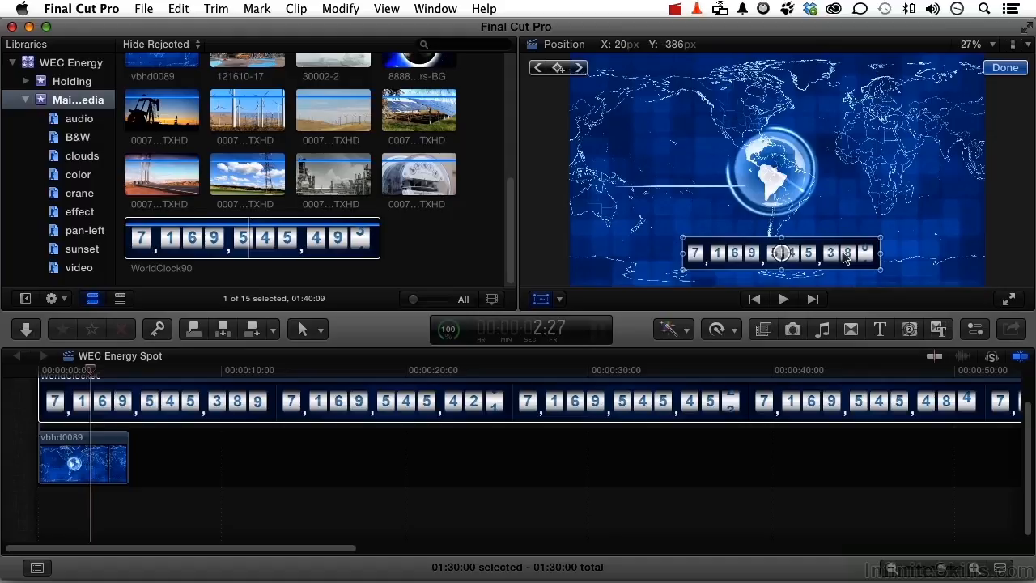
mouse_move(843, 259)
left_mouse_down()
mouse_move(832, 259)
mouse_move(841, 257)
left_mouse_up()
Compare the WorldClock90 clip with and without its Transform, and set its X position to 0 px
left_click(843, 405)
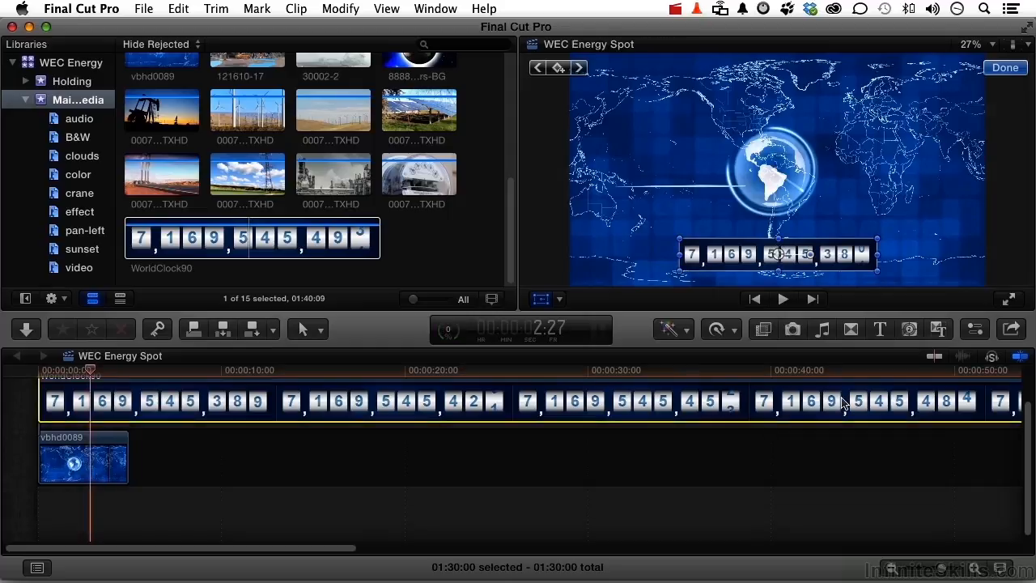
left_click(975, 330)
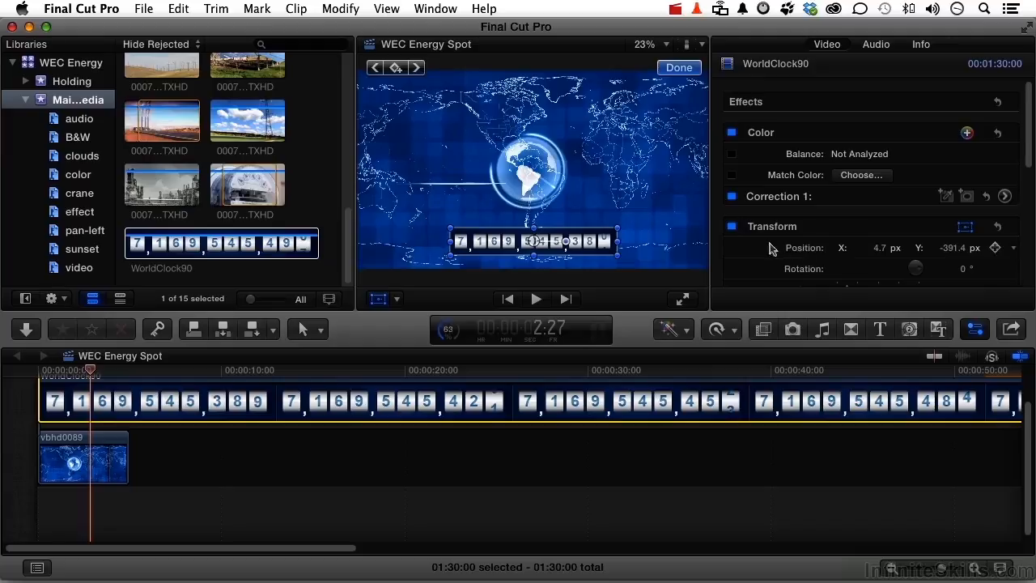
left_click(731, 226)
left_click(732, 228)
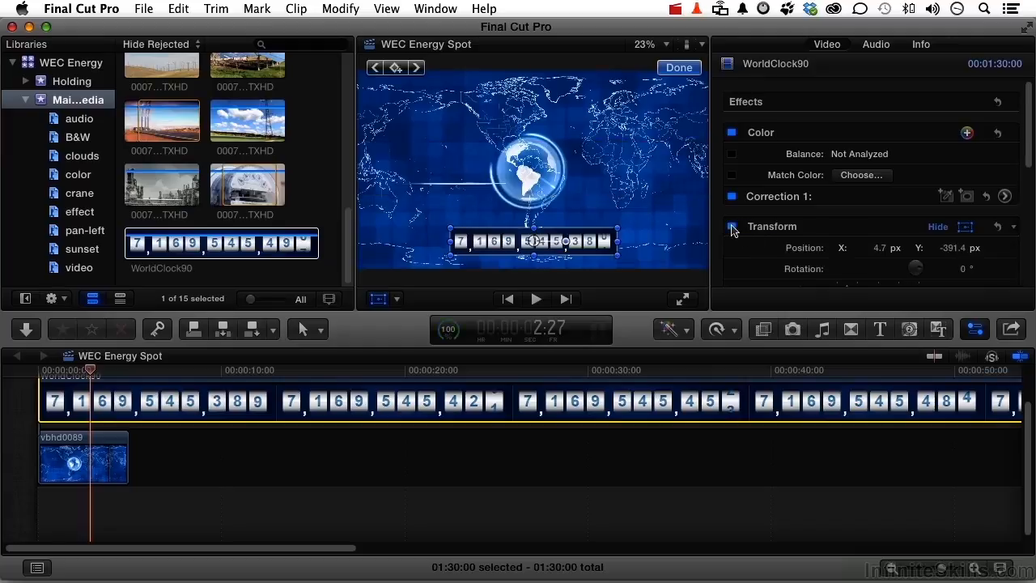
left_click(882, 250)
type("0")
key("Return")
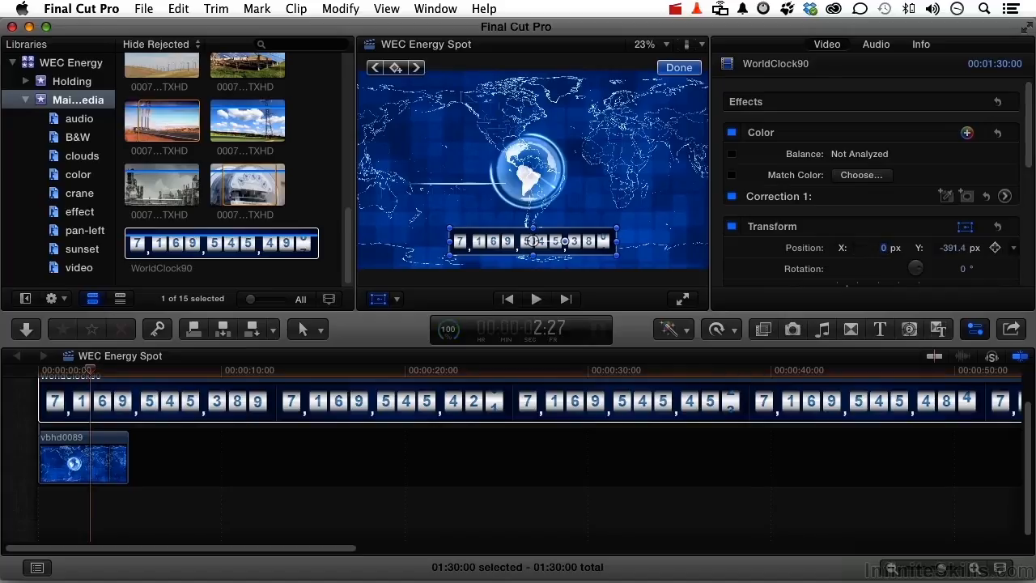
Set the WorldClock90 clip's scale to 49% and review the spot full screen from the beginning
scroll(912, 231, "down", 5)
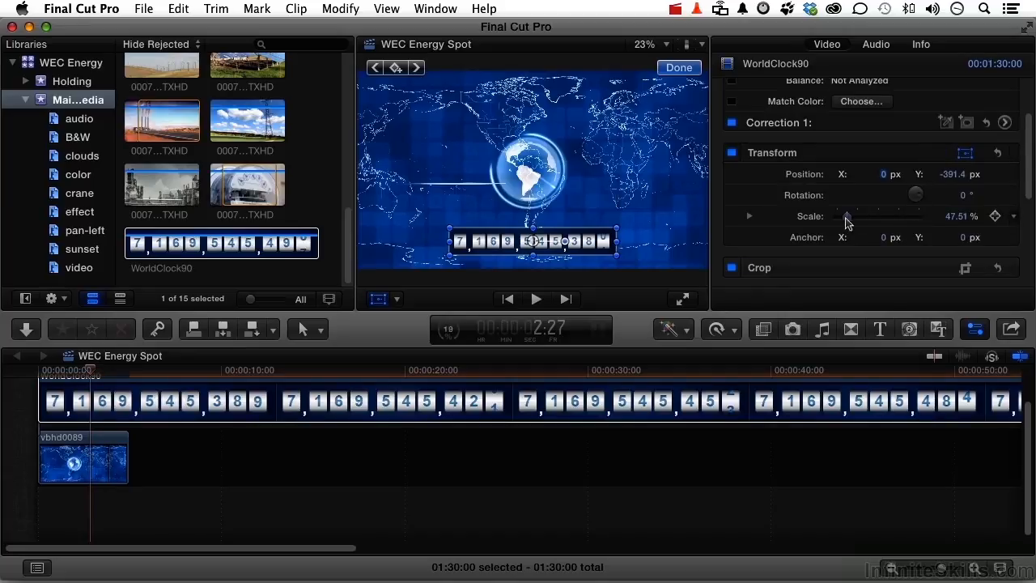
left_click_drag(846, 219, 847, 220)
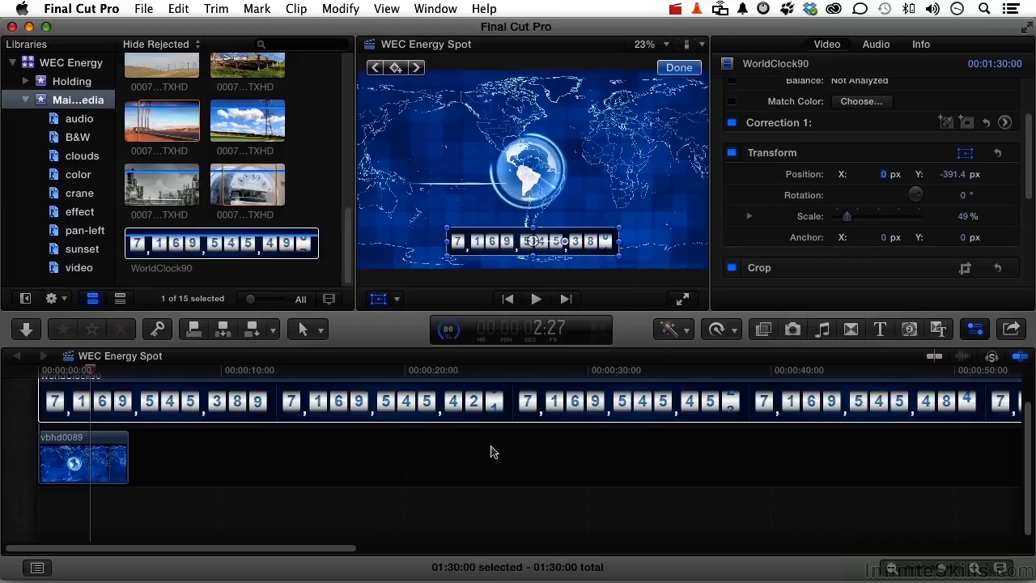
left_click(47, 374)
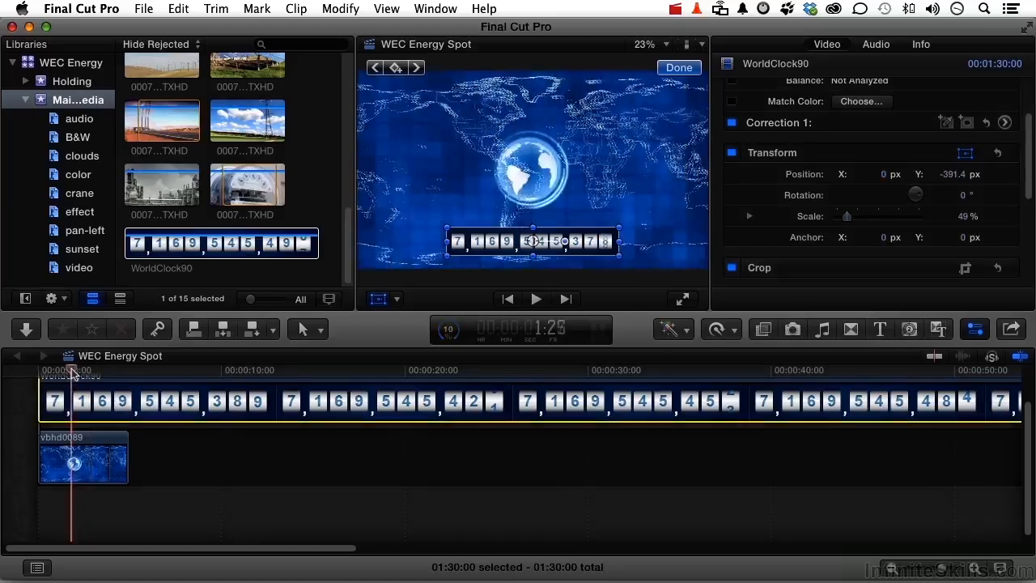
left_click_drag(47, 374, 37, 372)
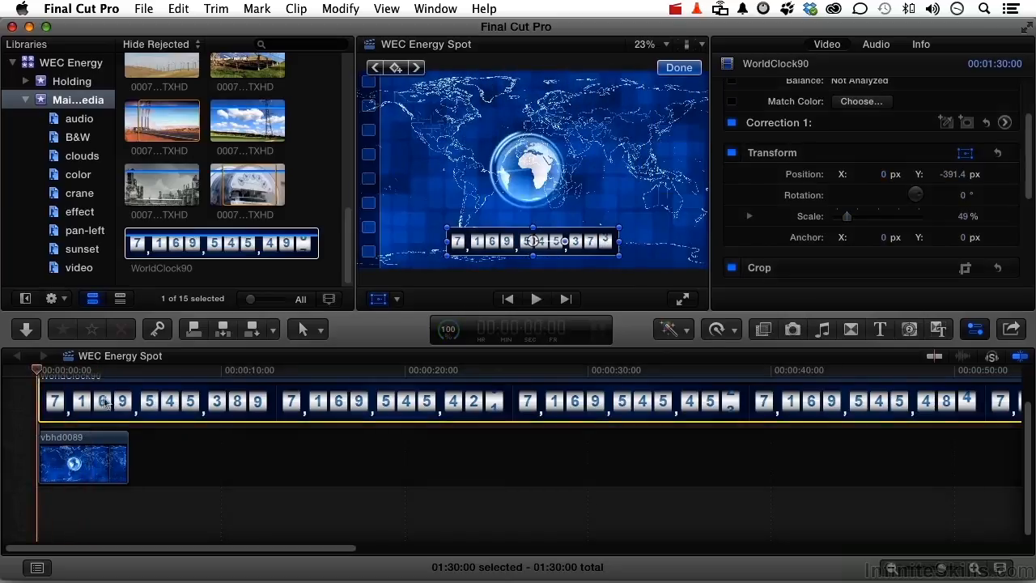
left_click(683, 300)
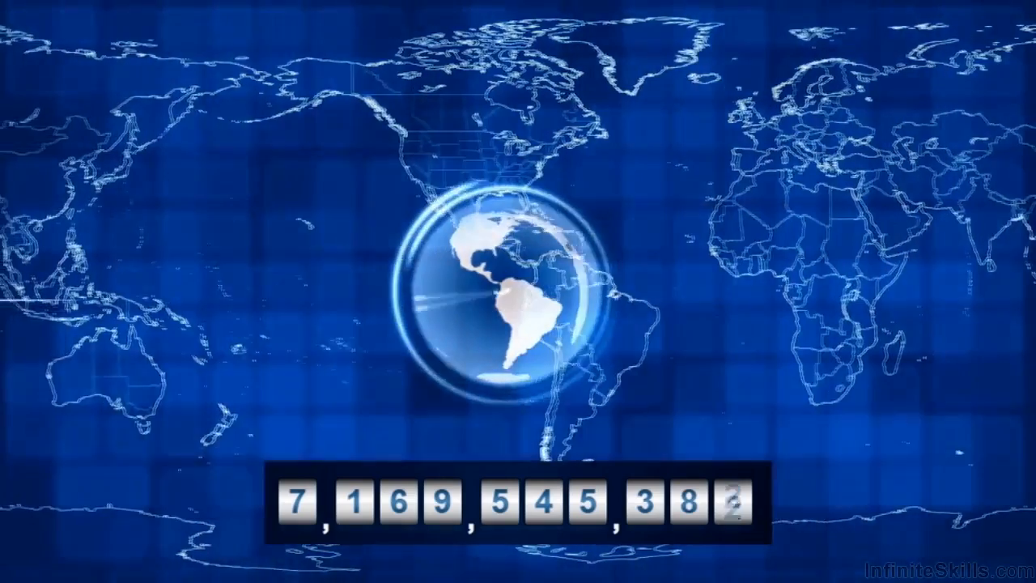
key("Escape")
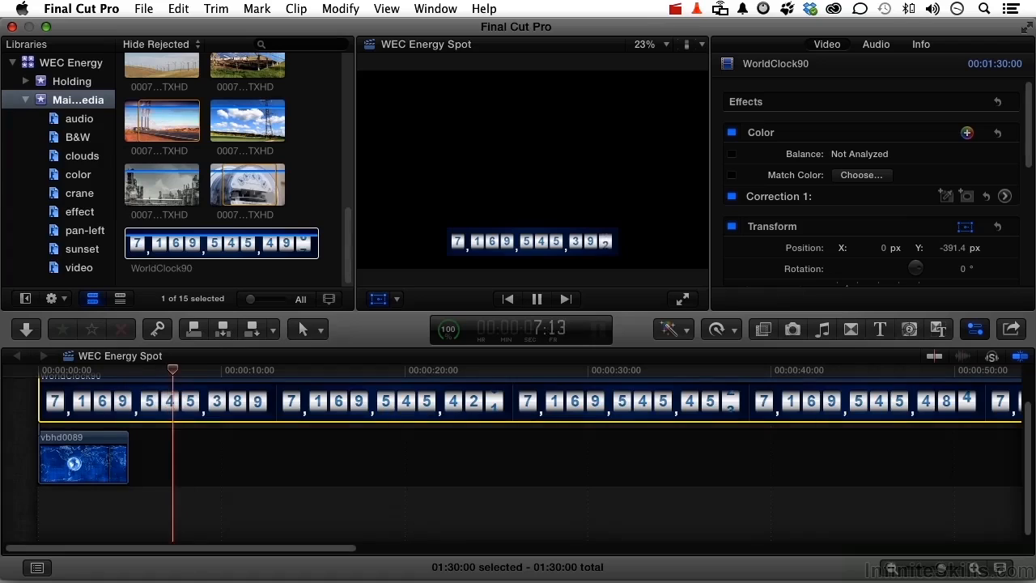
key("space")
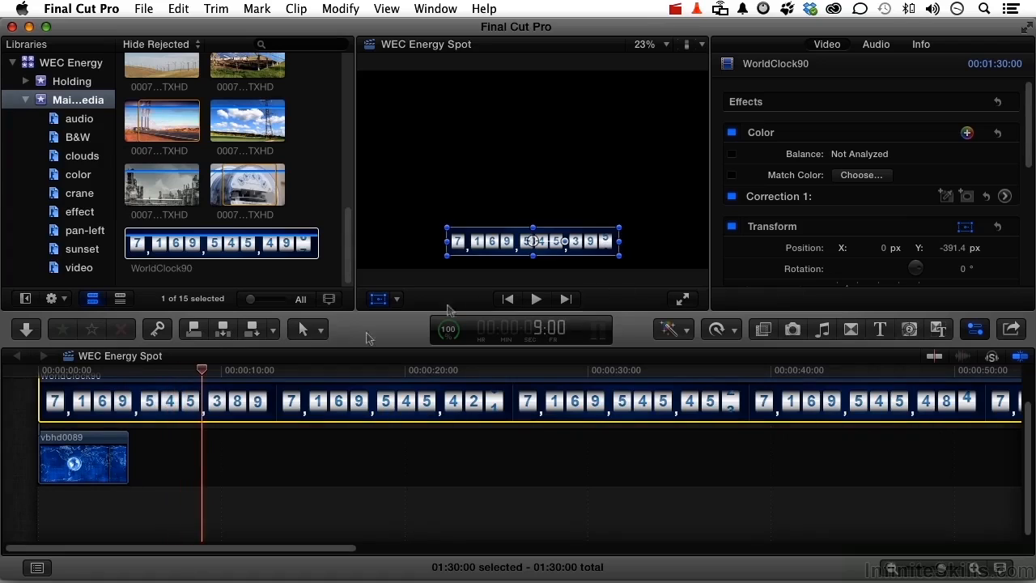
Return the playhead to the world map clip and reduce the WorldClock90 clip's scale to 29%
left_click(89, 372)
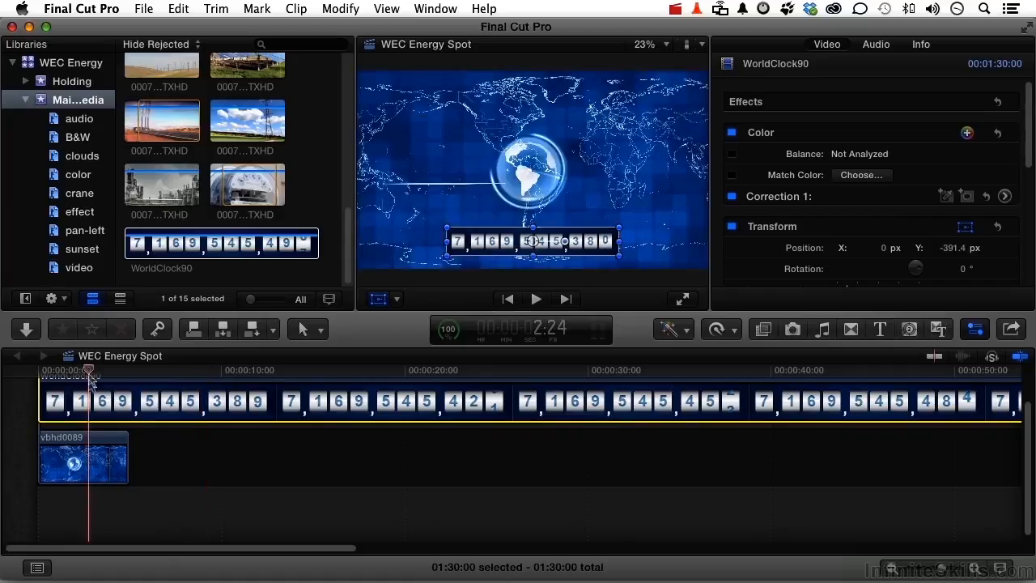
scroll(911, 229, "down", 2)
scroll(911, 229, "down", 2)
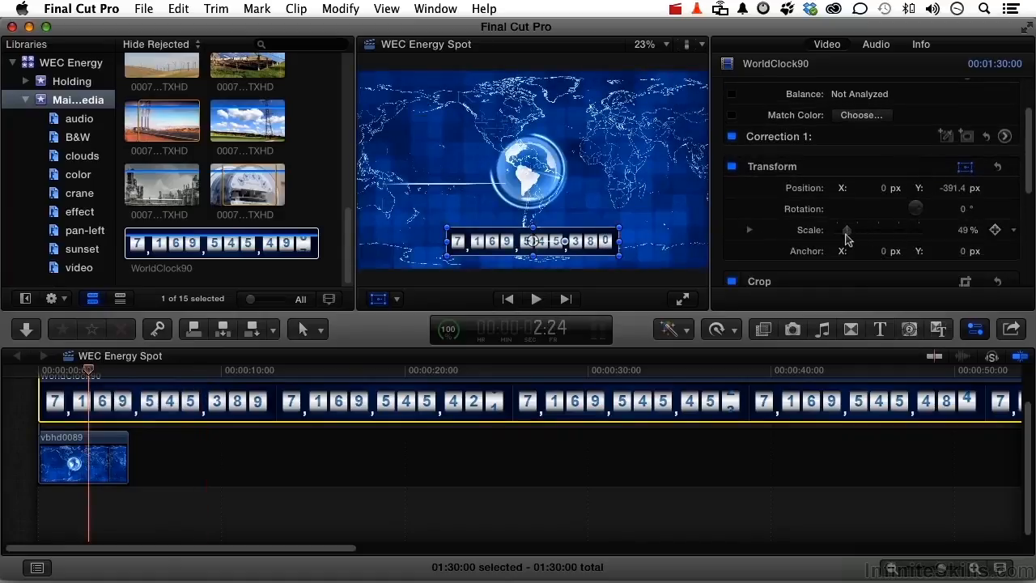
left_click_drag(848, 235, 843, 235)
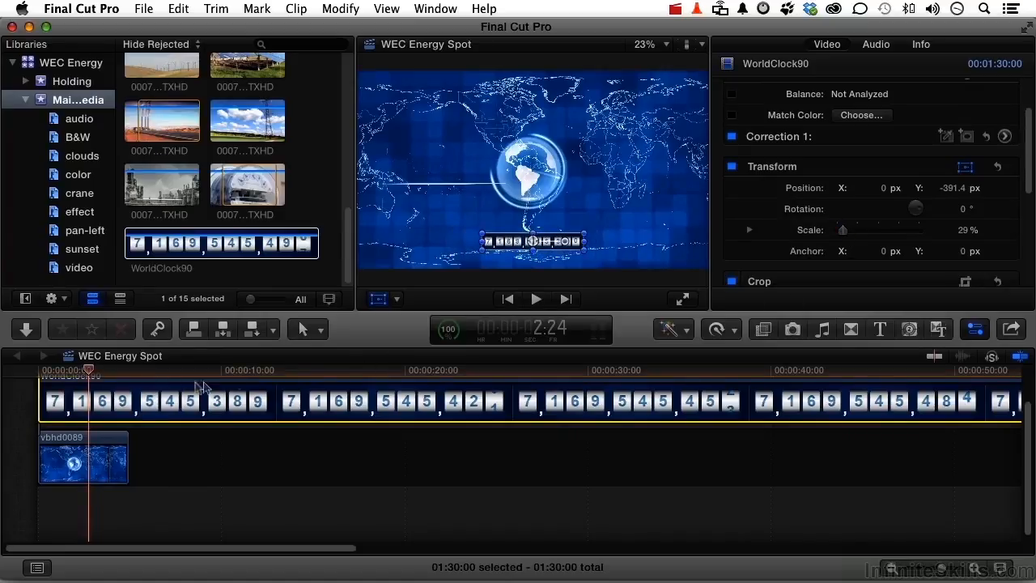
Play the spot full screen from its start to check the counter's size, and stop playback past the map clip
left_click_drag(90, 371, 41, 378)
key("super+shift+f")
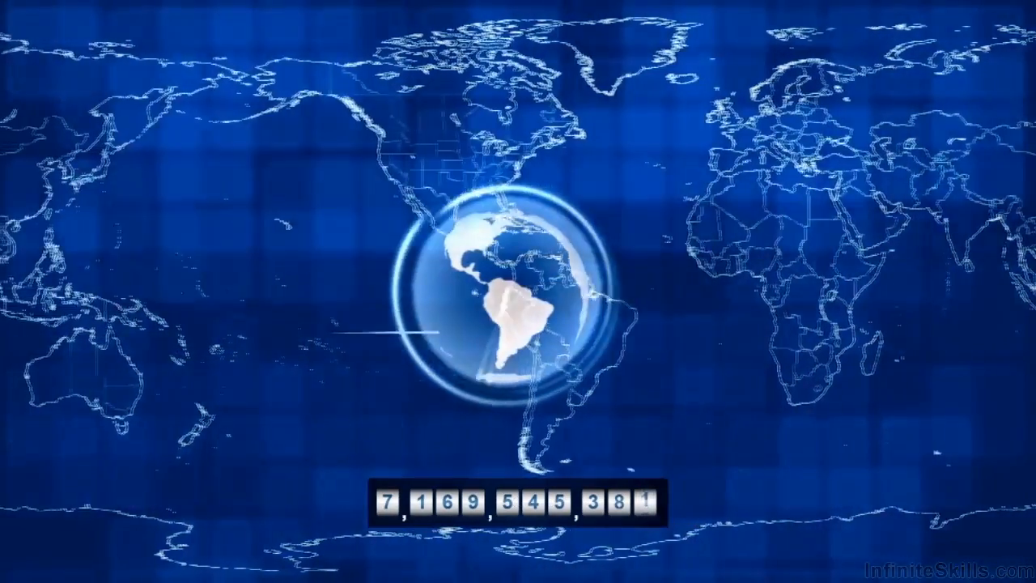
key("Escape")
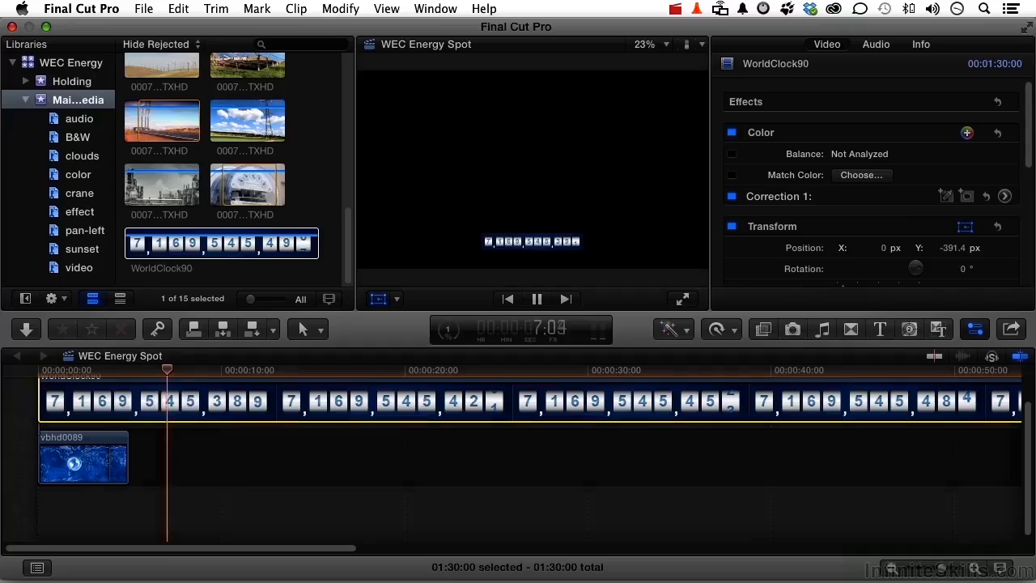
key("space")
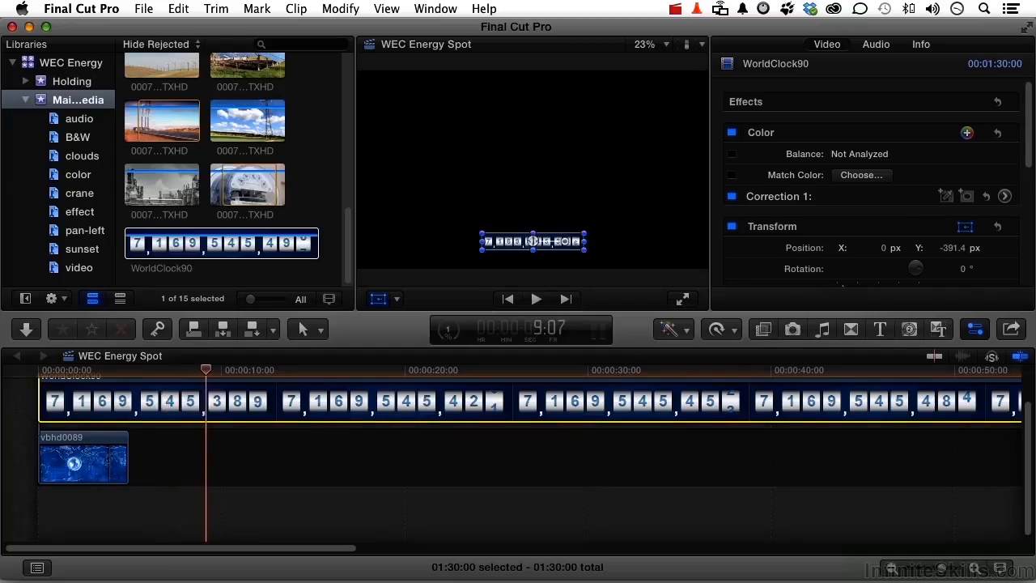